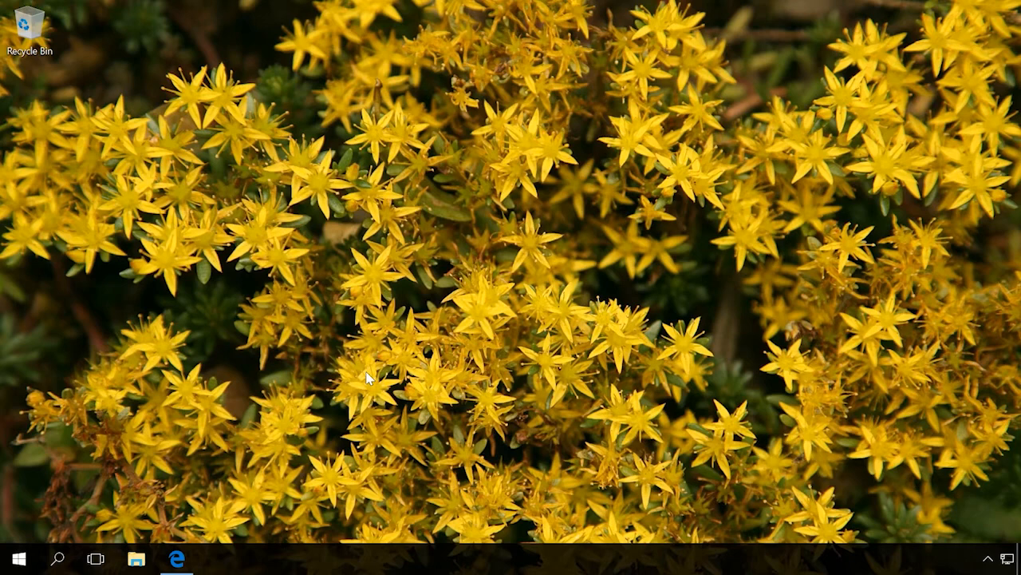
Open Control Panel and bring up the reliability history from the Maintenance section of Security and Maintenance.
click(58, 560)
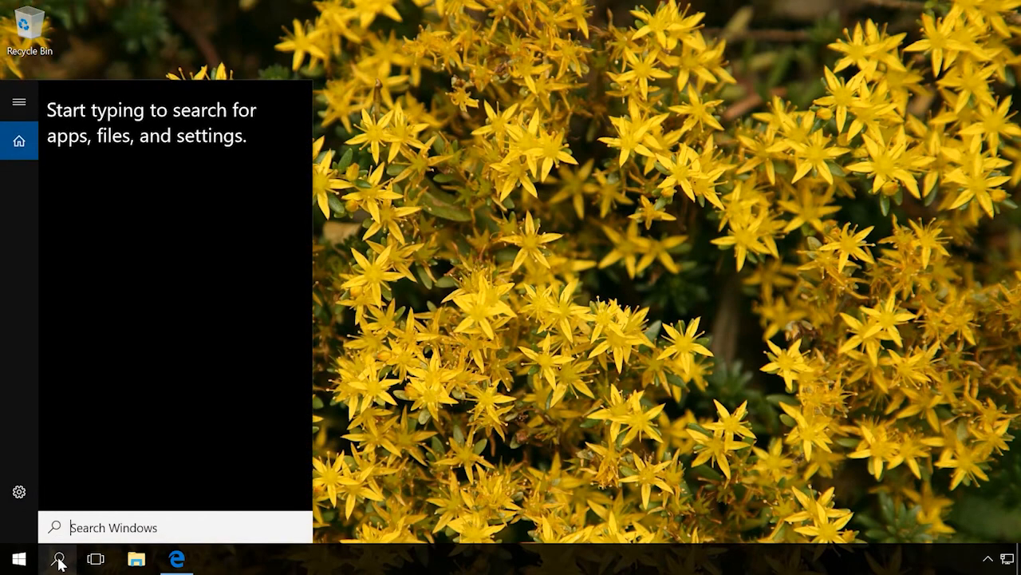
text(cont)
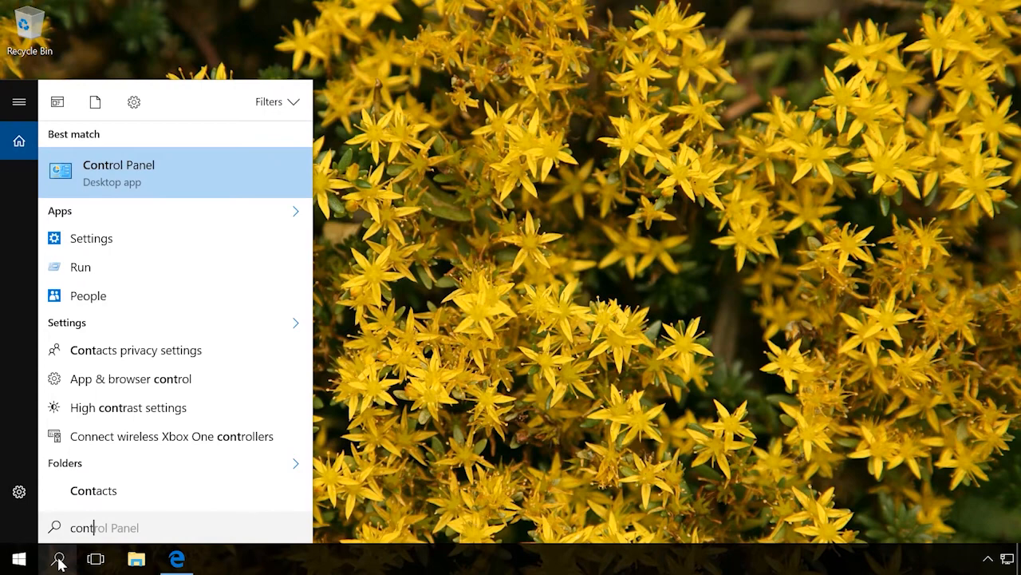
click(157, 181)
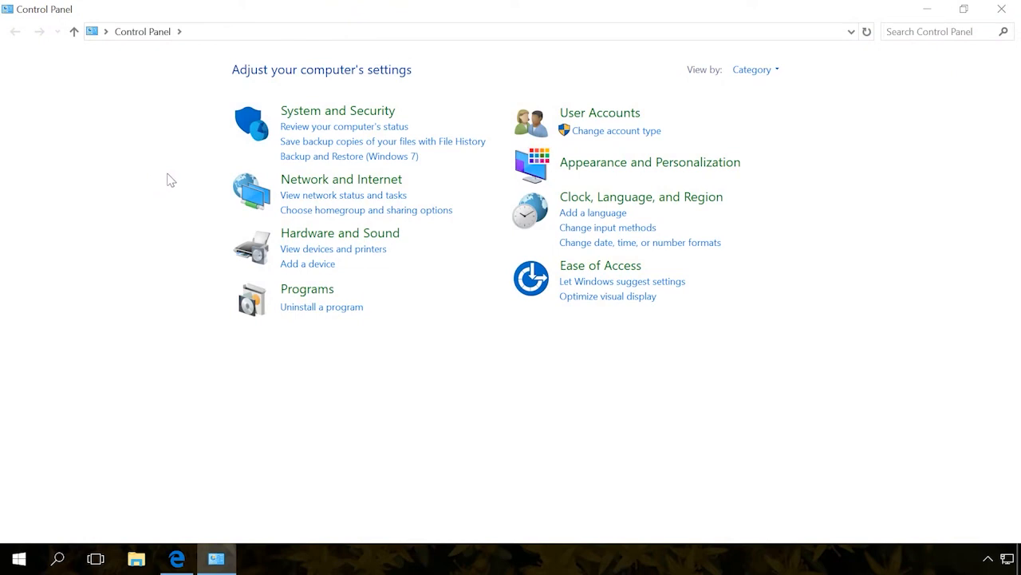
click(316, 112)
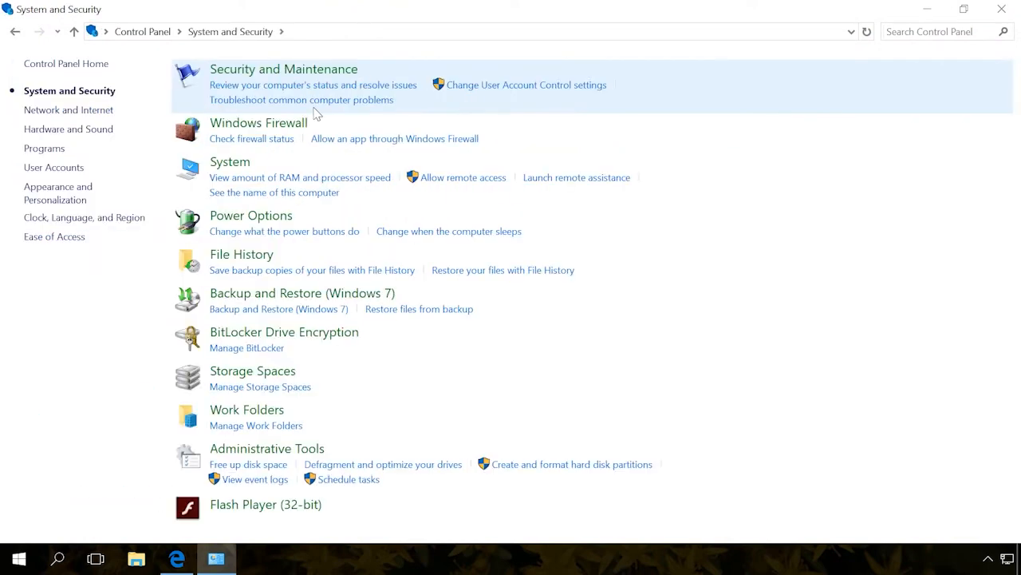
click(266, 70)
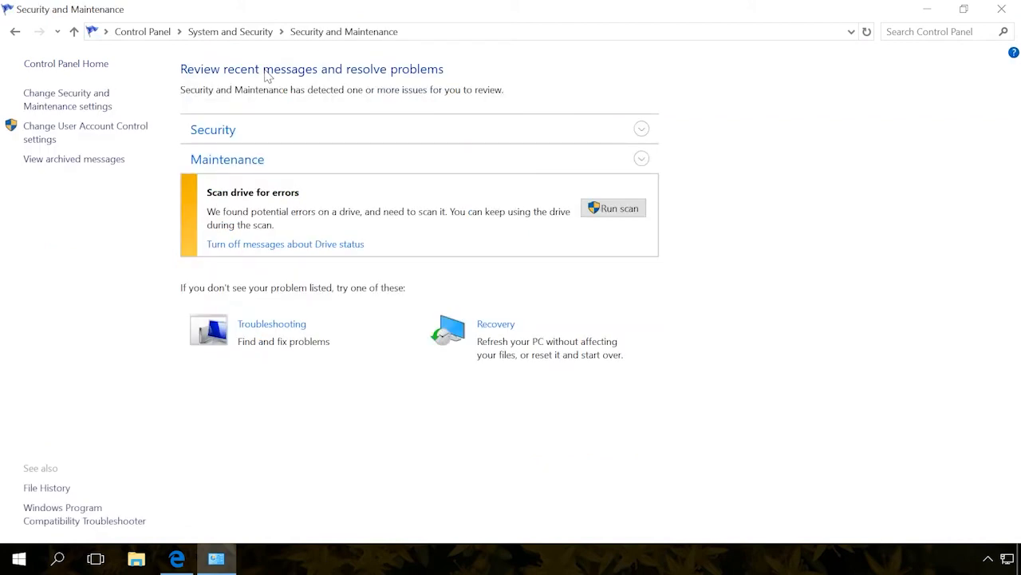
click(642, 160)
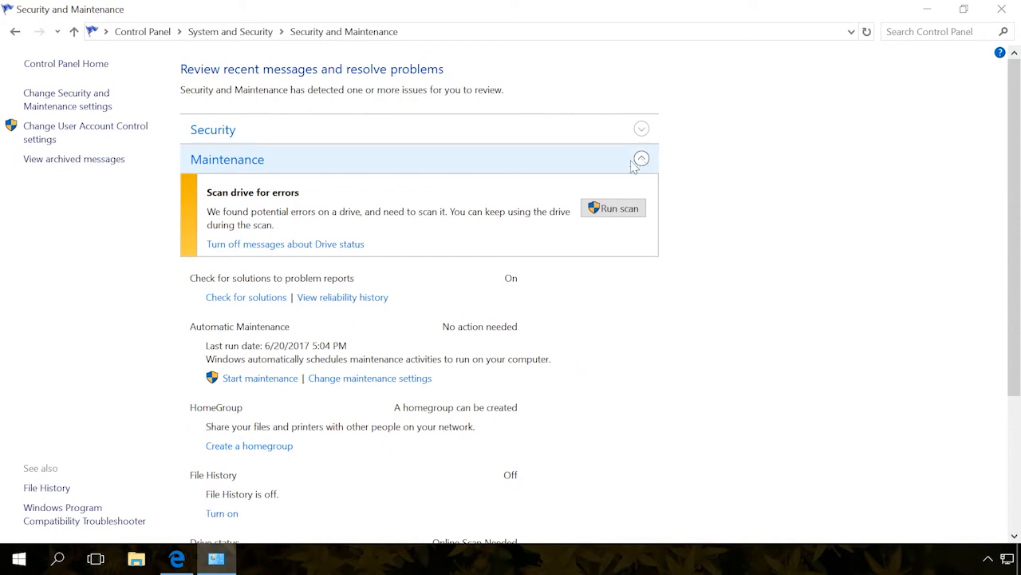
click(352, 298)
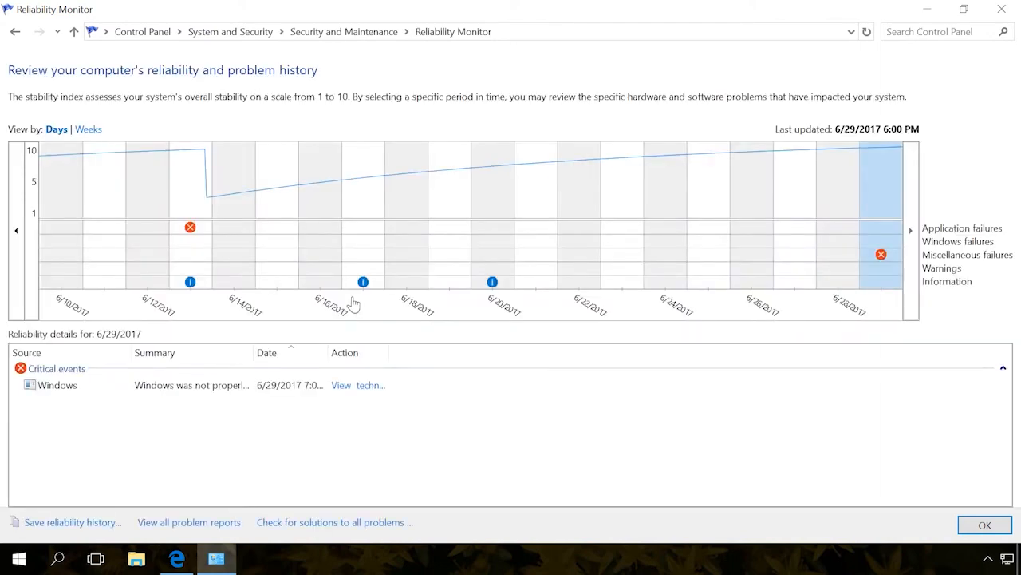
Shift the reliability graph to earlier days and review the event details for 6/13/2017, 6/17/2017 and 6/20/2017.
click(15, 231)
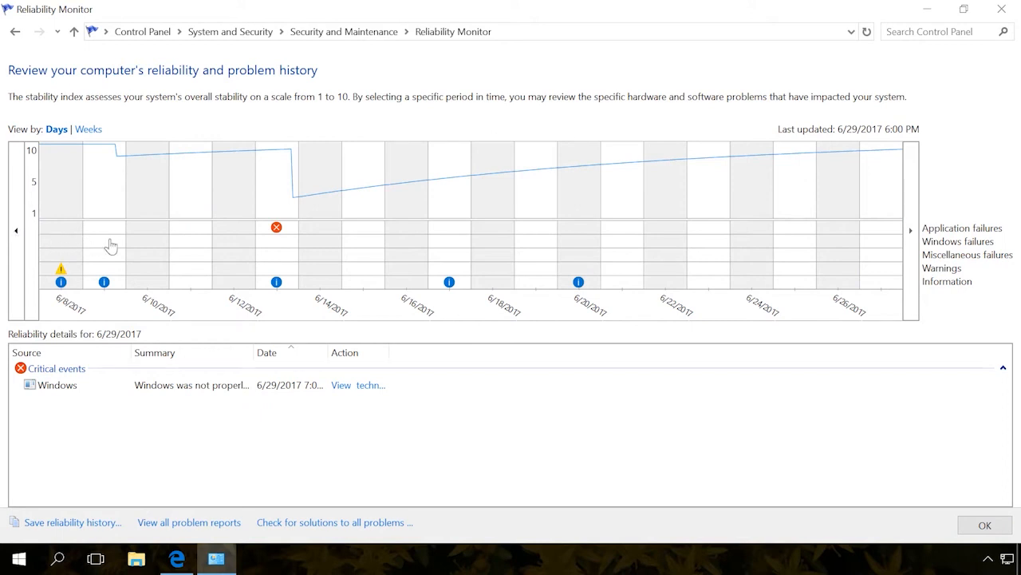
click(268, 245)
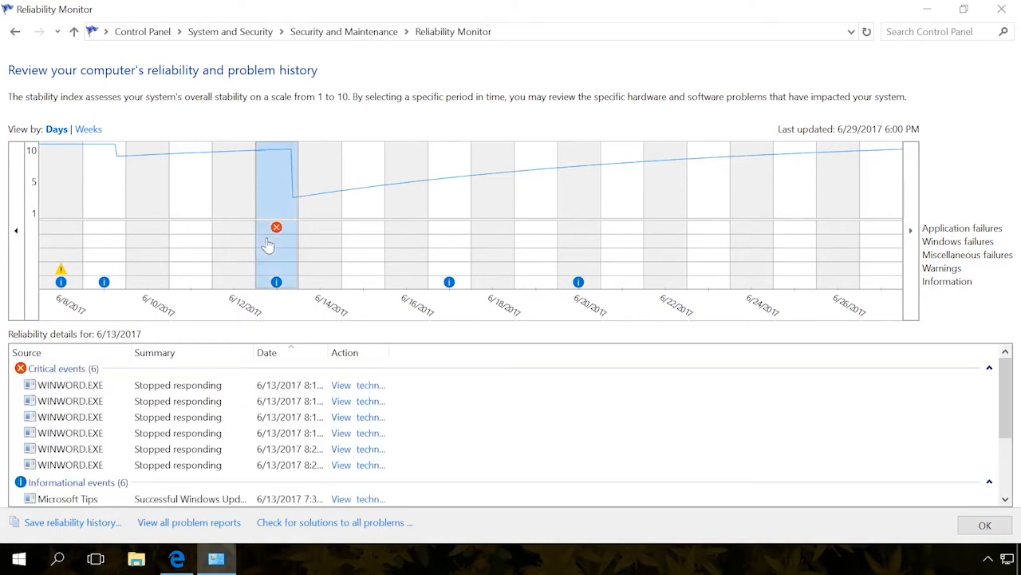
click(449, 235)
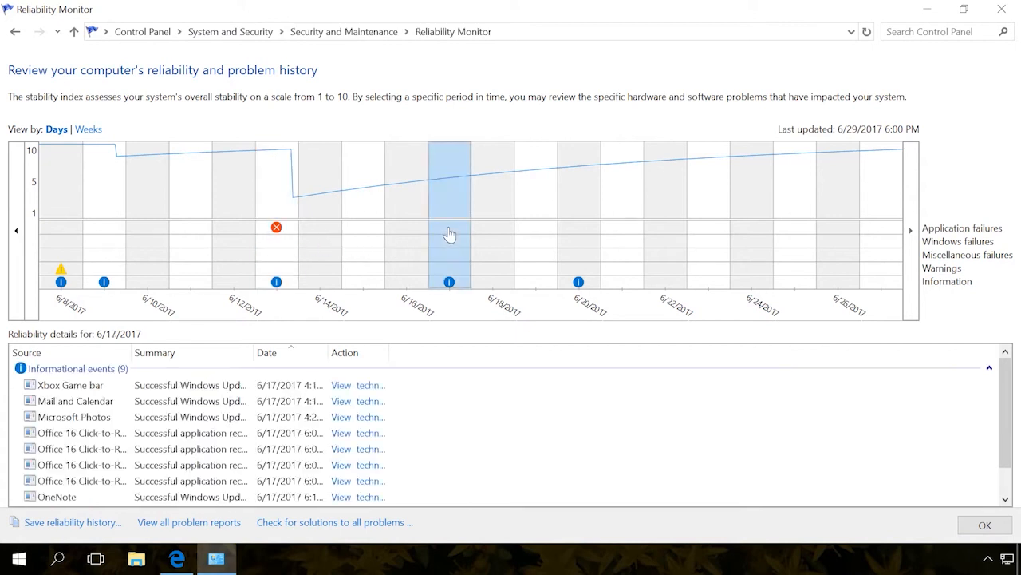
click(579, 233)
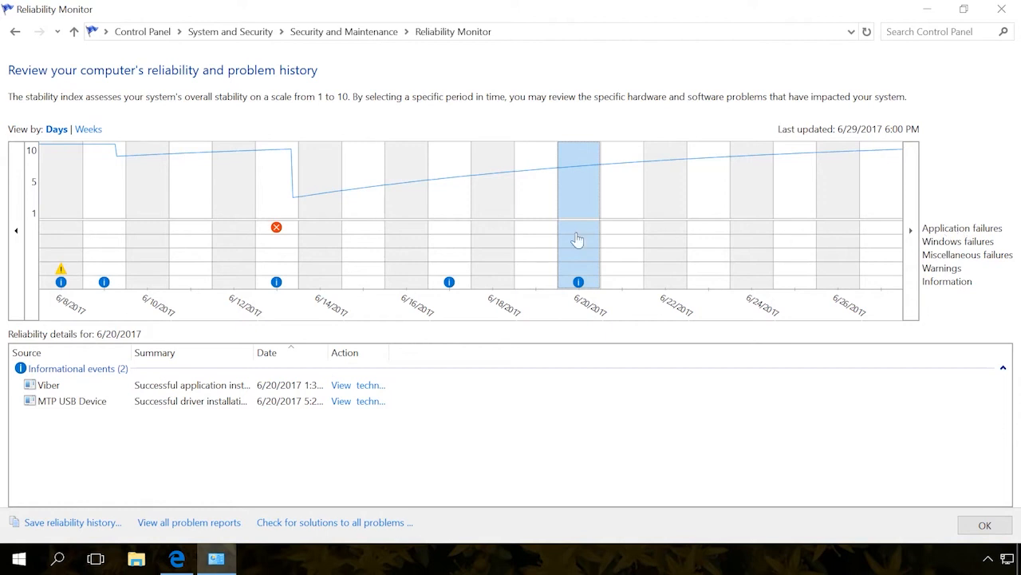
Return to the 6/13/2017 critical events and check for solutions to all problems, closing the report dialog.
click(286, 249)
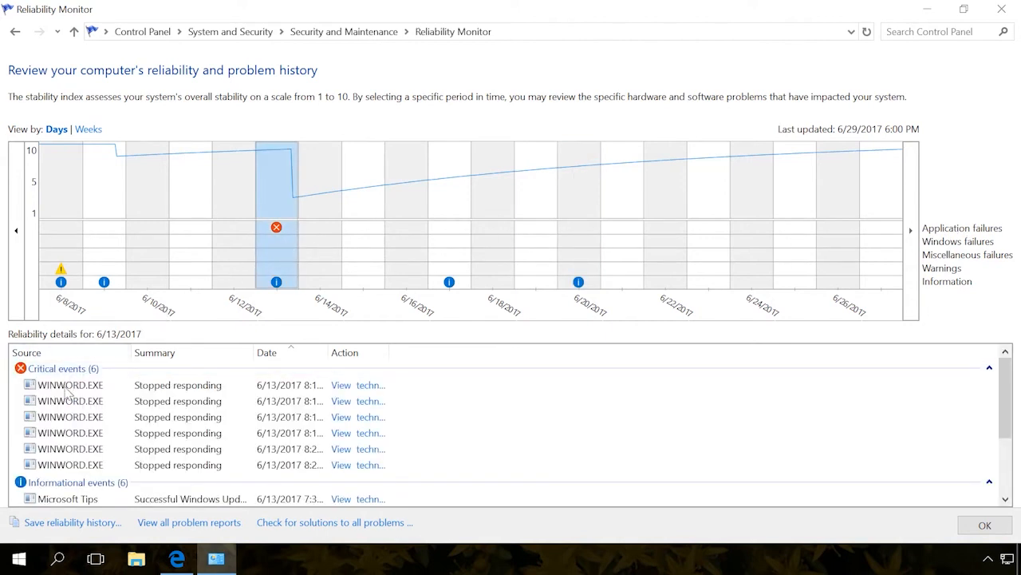
right_click(67, 389)
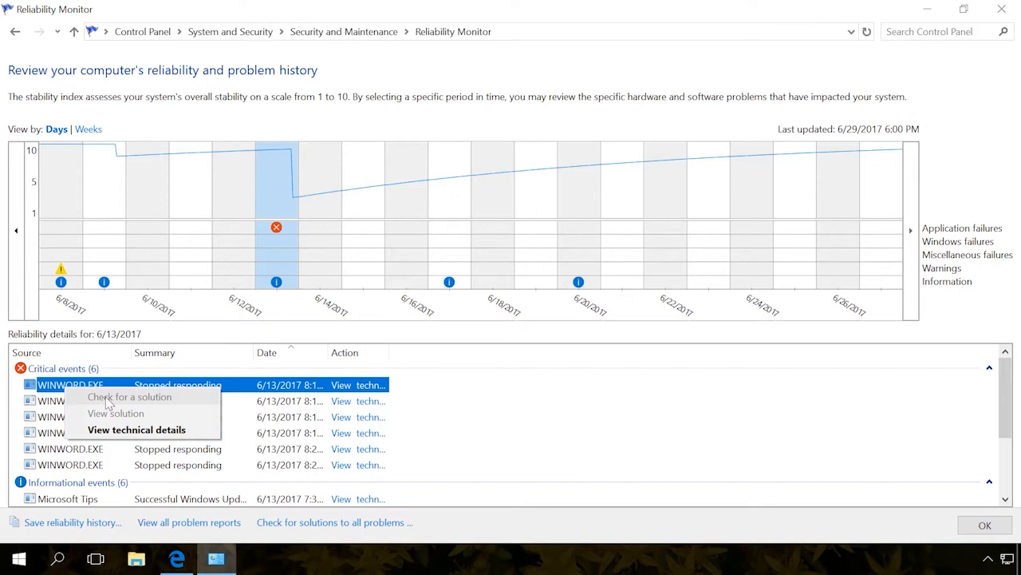
click(448, 521)
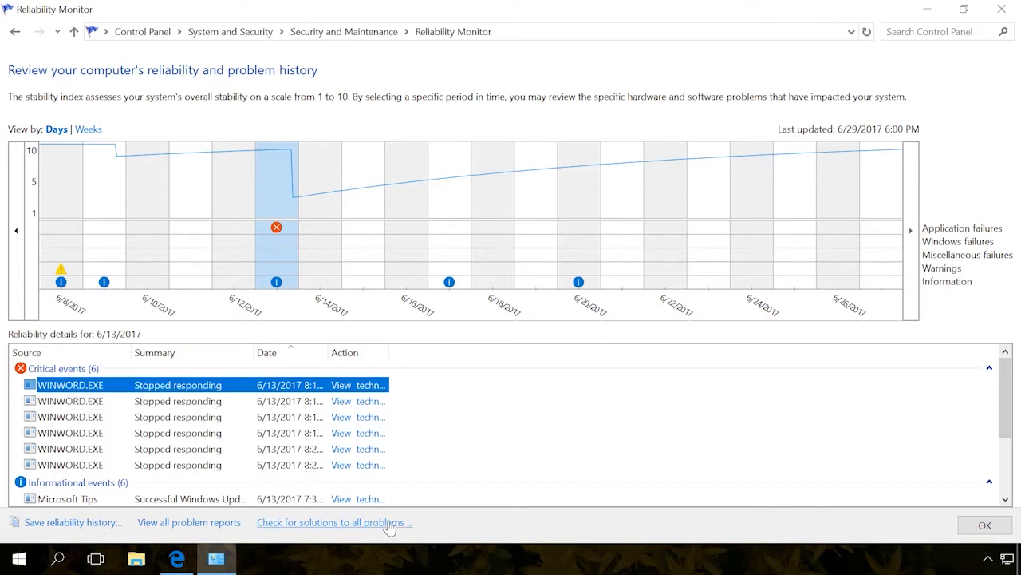
click(389, 523)
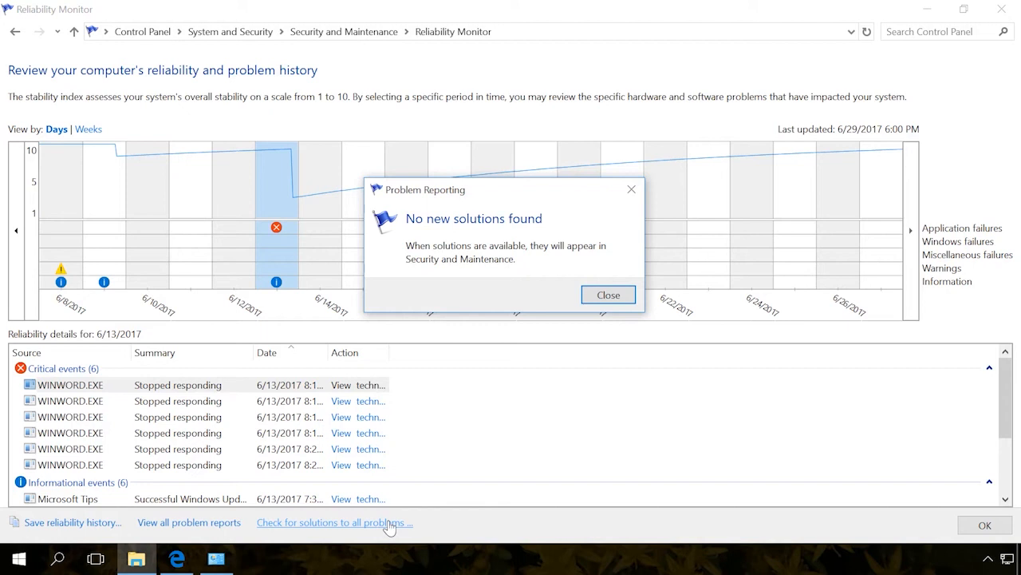
click(604, 296)
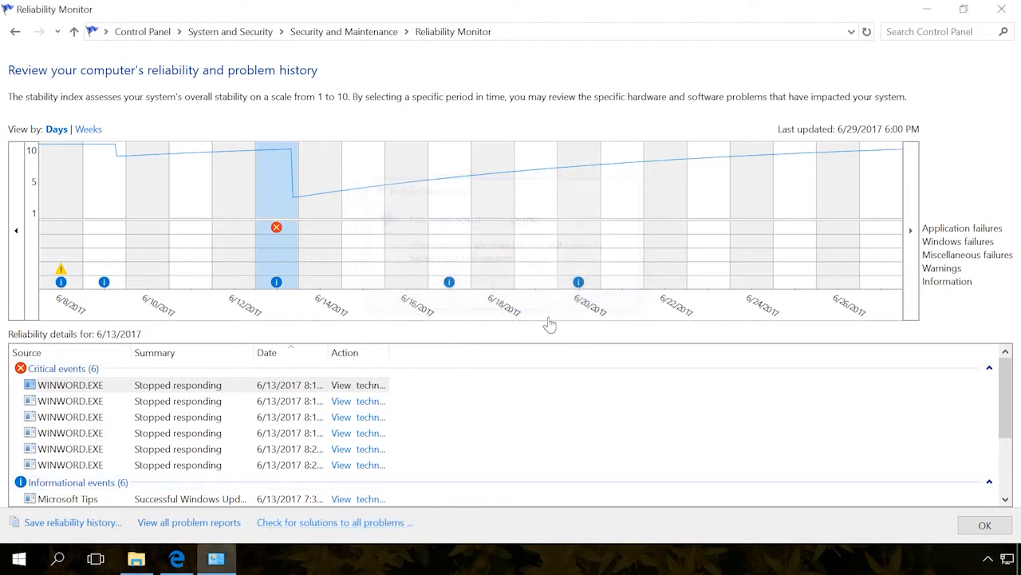
View the technical details of the first WINWORD.EXE critical event and of the Microsoft Tips informational event for 6/13/2017.
double_click(90, 386)
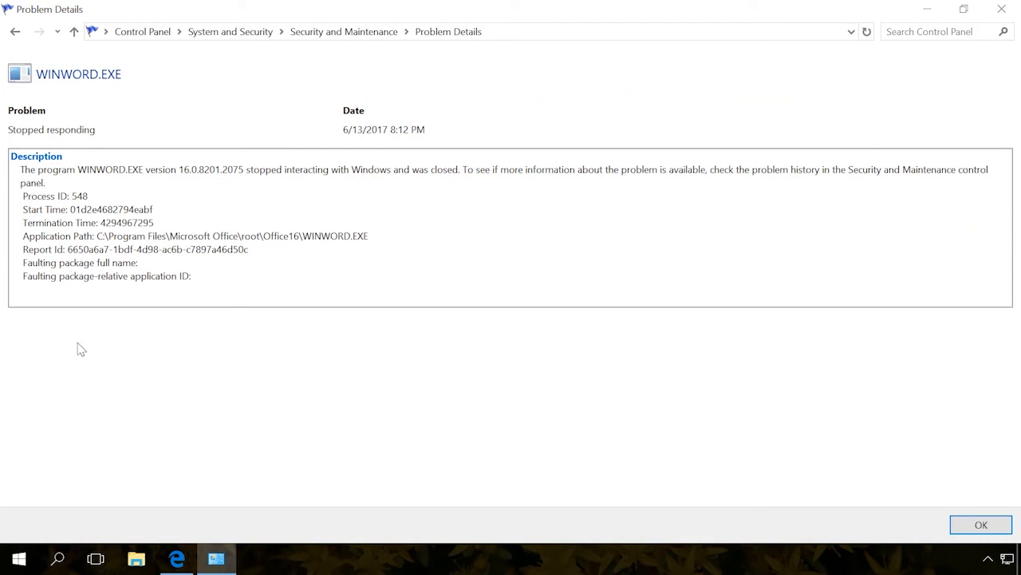
click(15, 34)
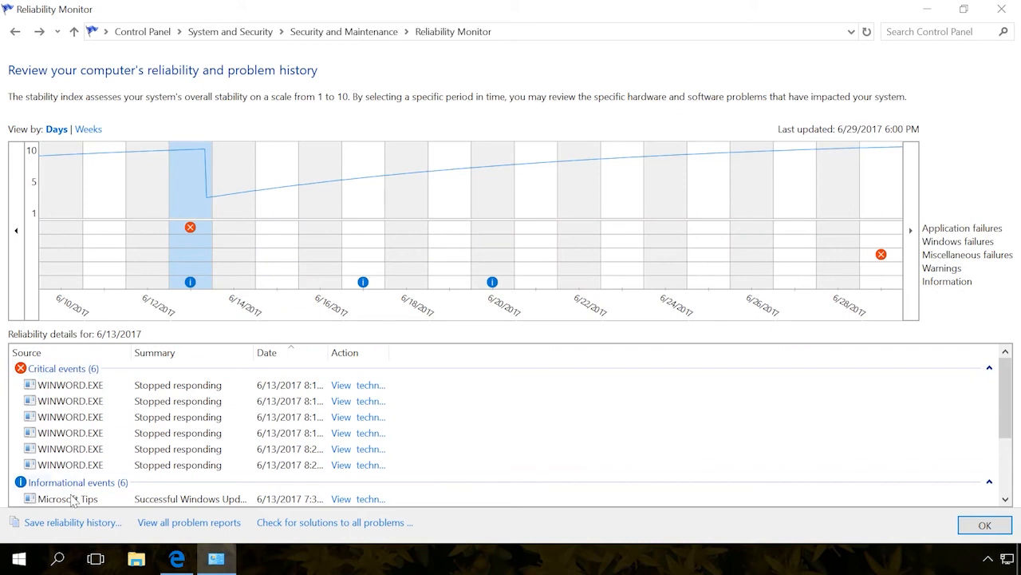
double_click(71, 498)
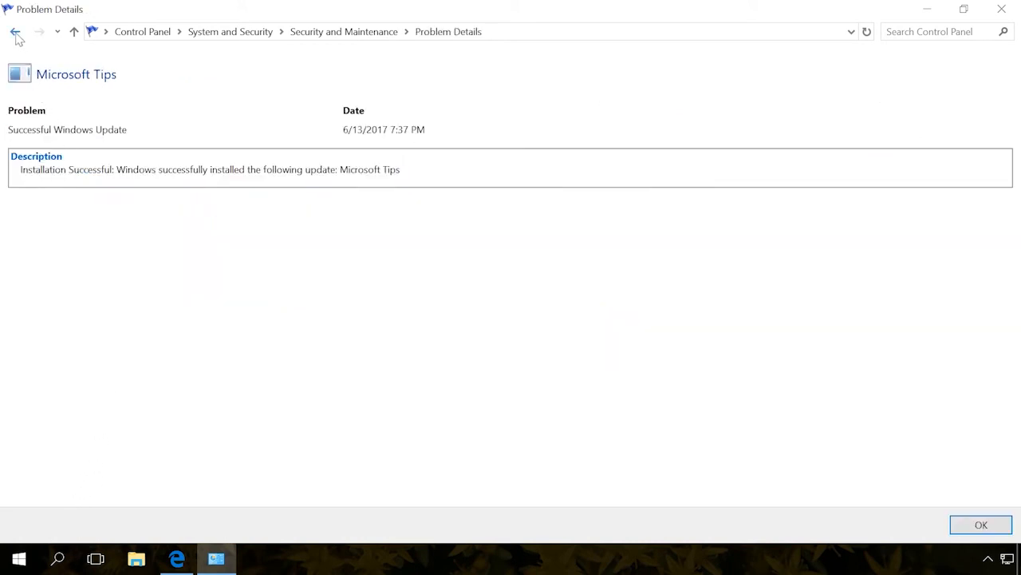
click(15, 33)
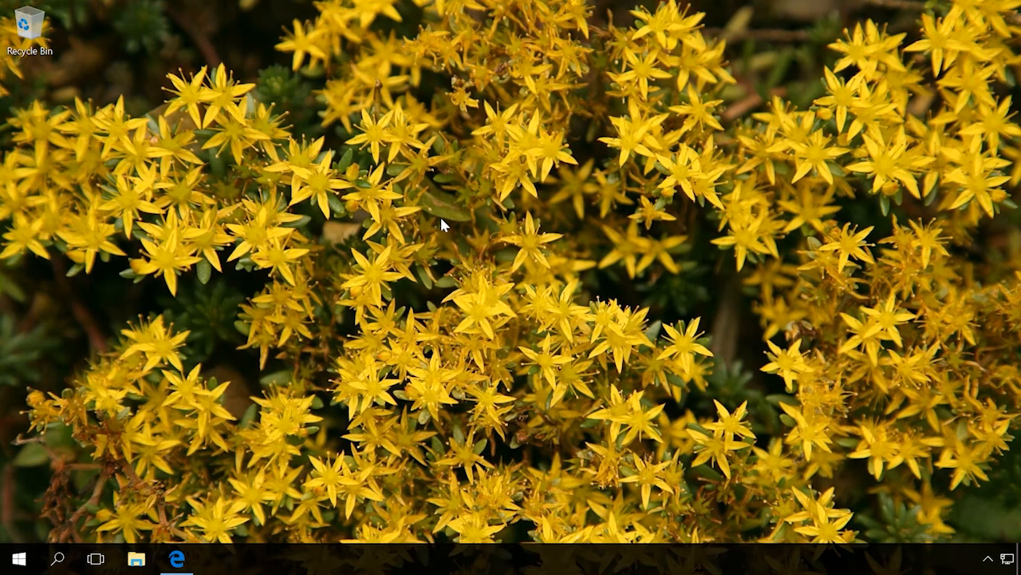
Open Control Panel from the desktop and display all its items as small icons.
click(56, 561)
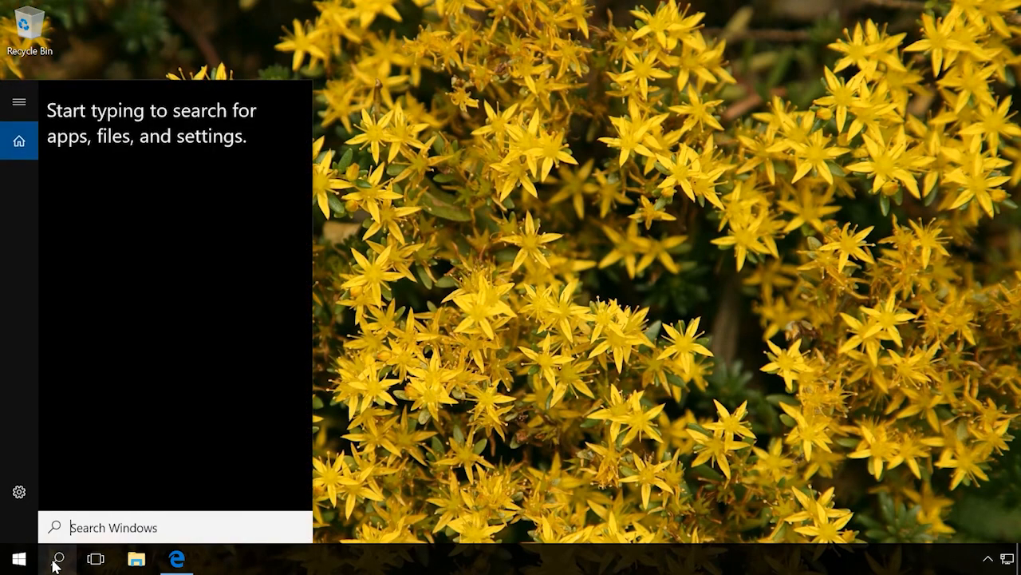
text(con)
click(165, 183)
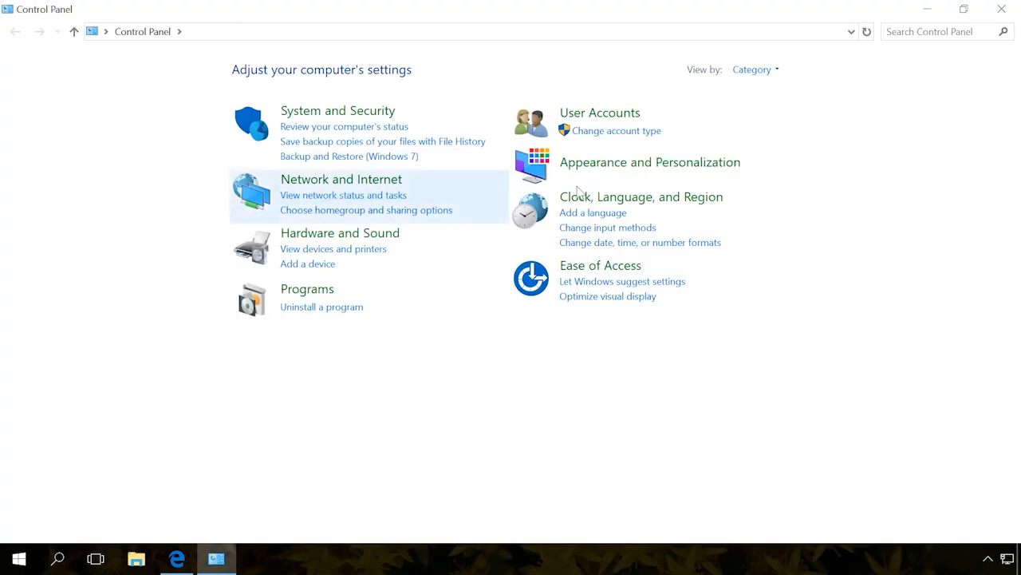
click(750, 70)
click(758, 128)
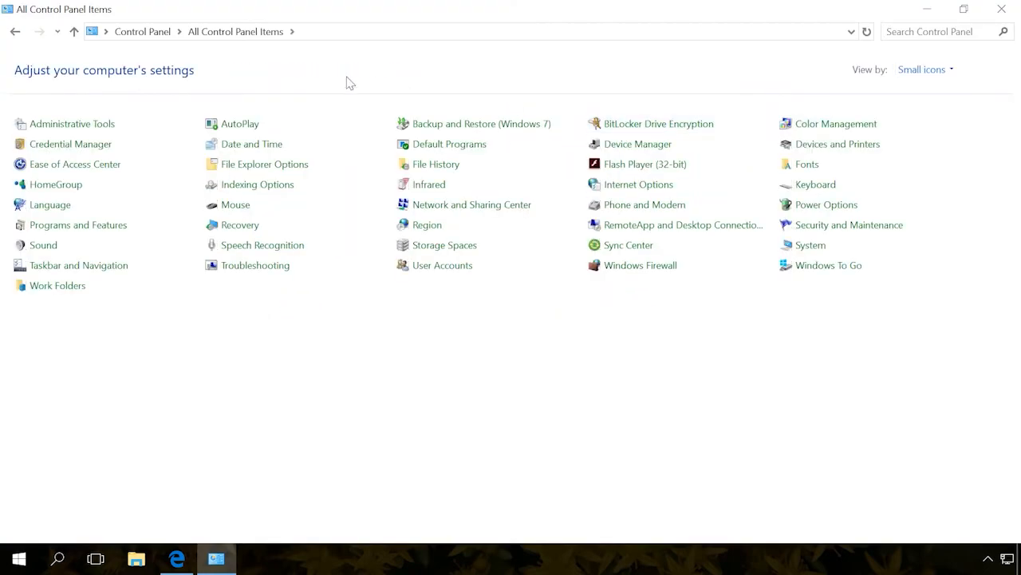
Launch Event Viewer from Administrative Tools and maximize its window.
click(88, 122)
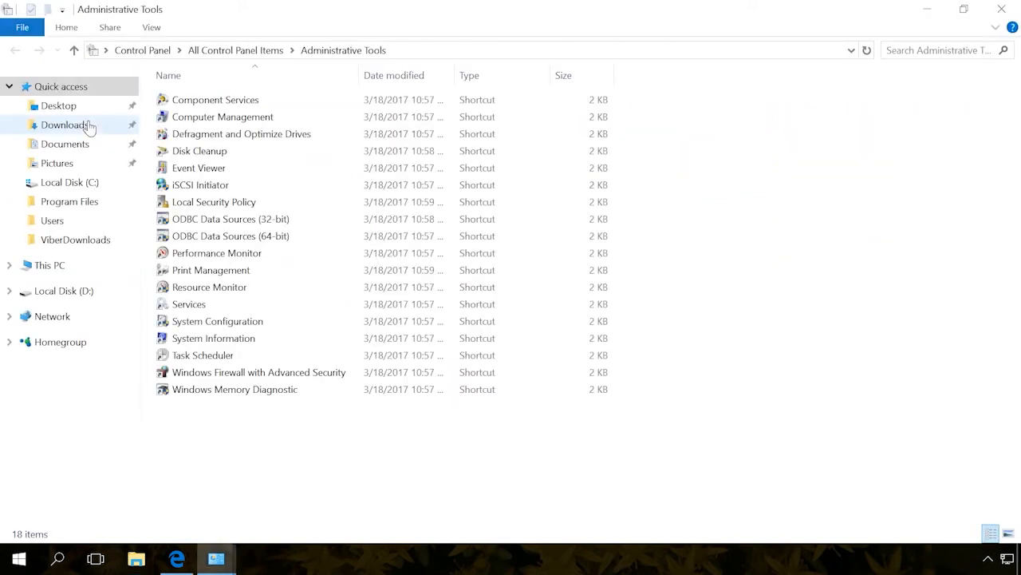
double_click(197, 169)
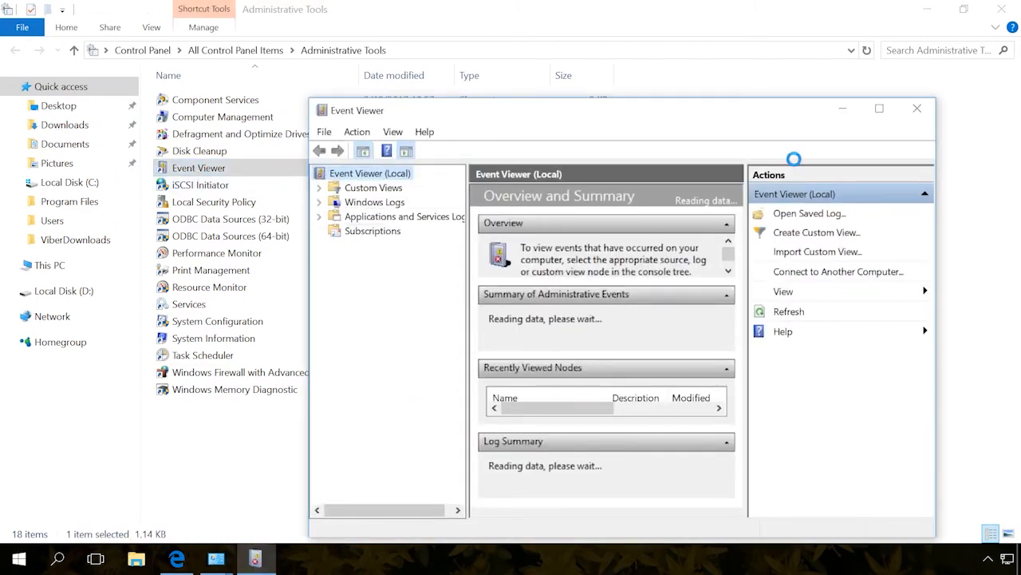
click(881, 111)
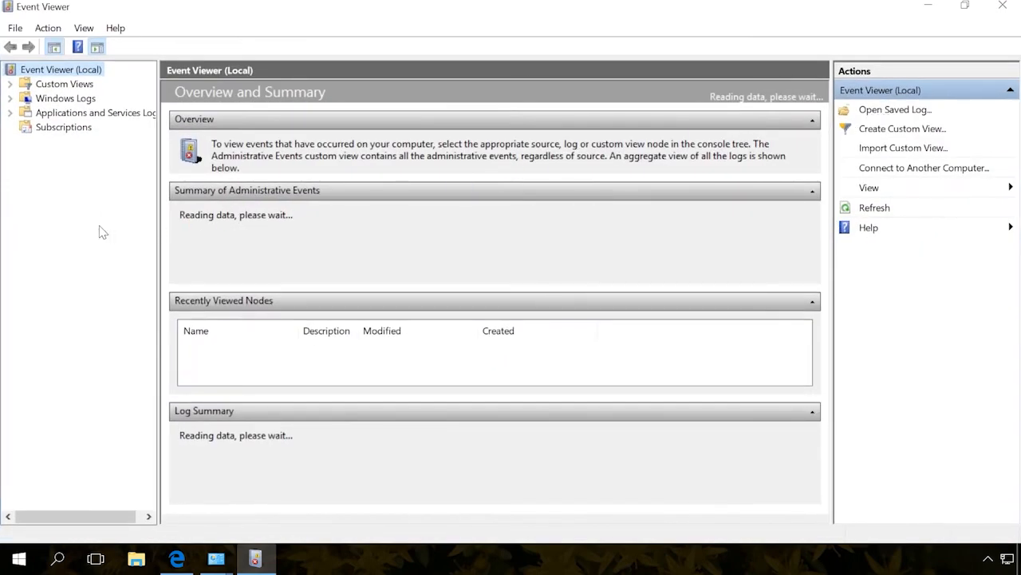
Open the System log under Windows Logs and view the Service Control Manager error's details in an enlarged preview area.
click(10, 99)
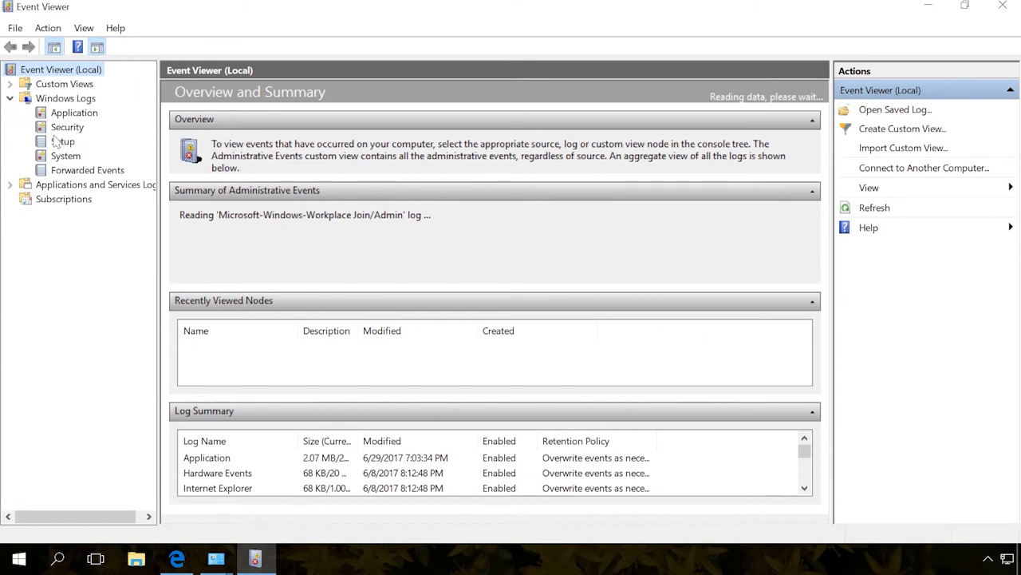
click(66, 155)
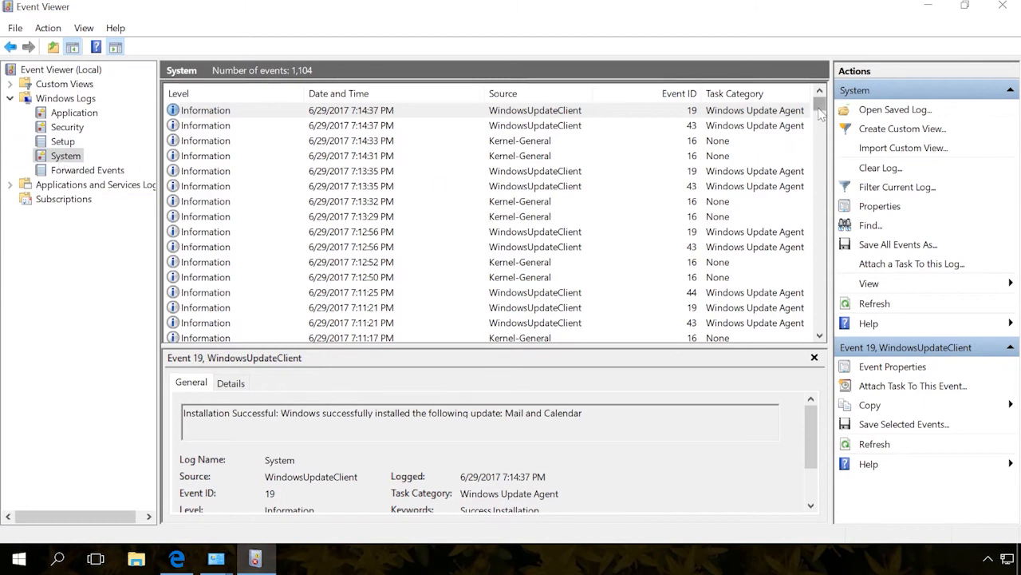
drag(821, 111, 820, 122)
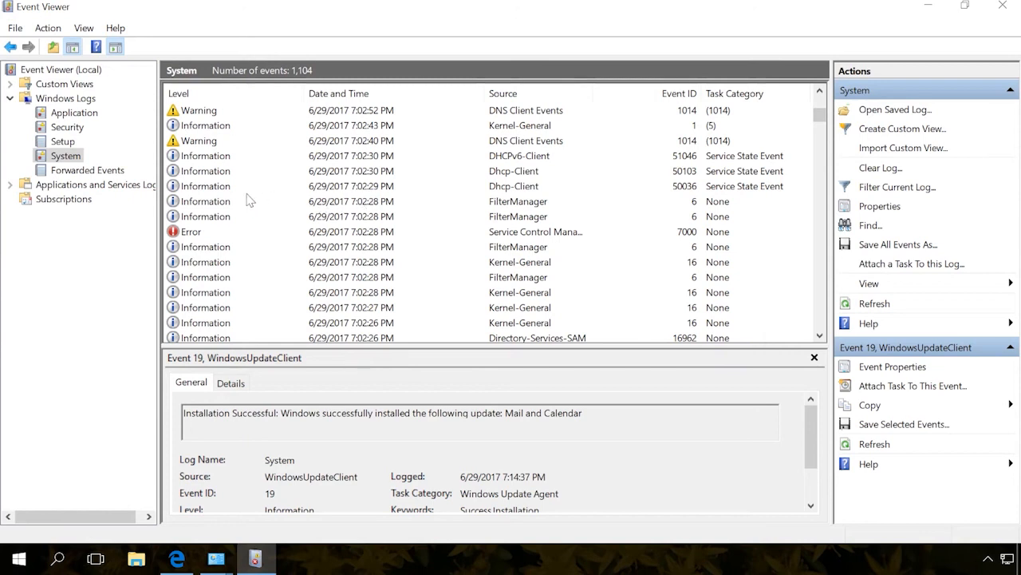
click(204, 234)
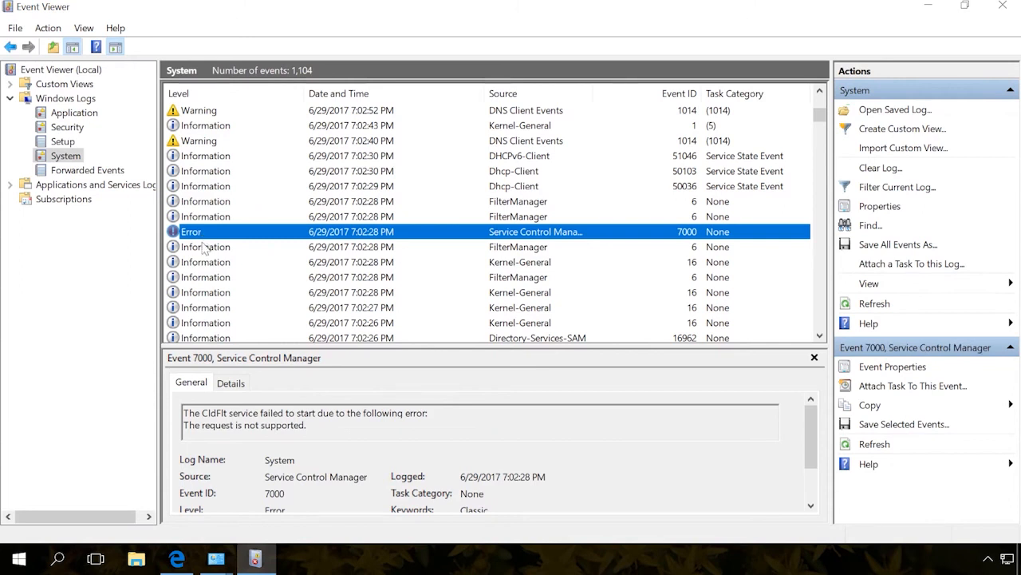
drag(235, 344, 232, 300)
click(214, 233)
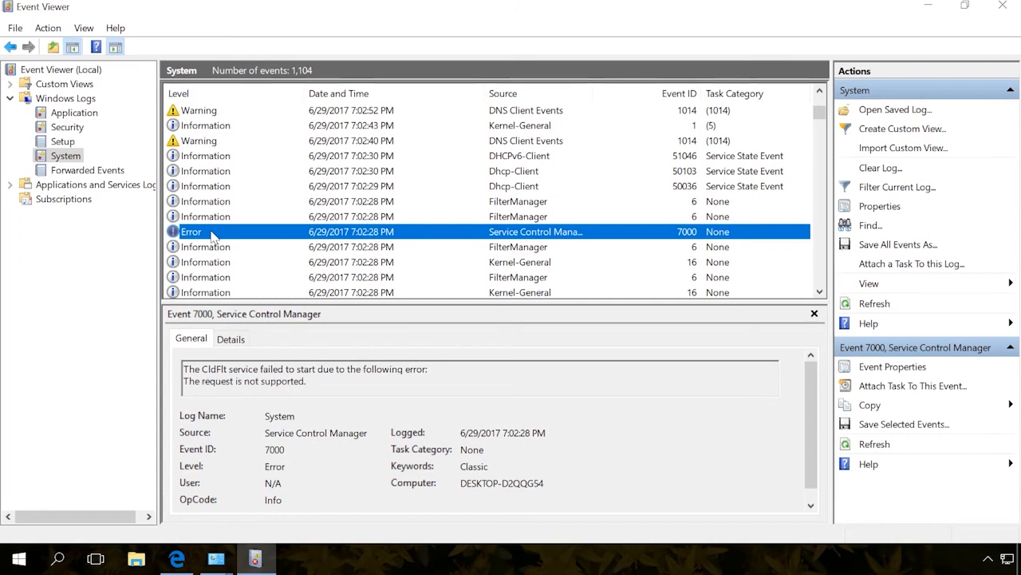
View the details of the DNS Client Events warning logged at 7:02:40 PM and of the critical Kernel-Power event.
click(200, 142)
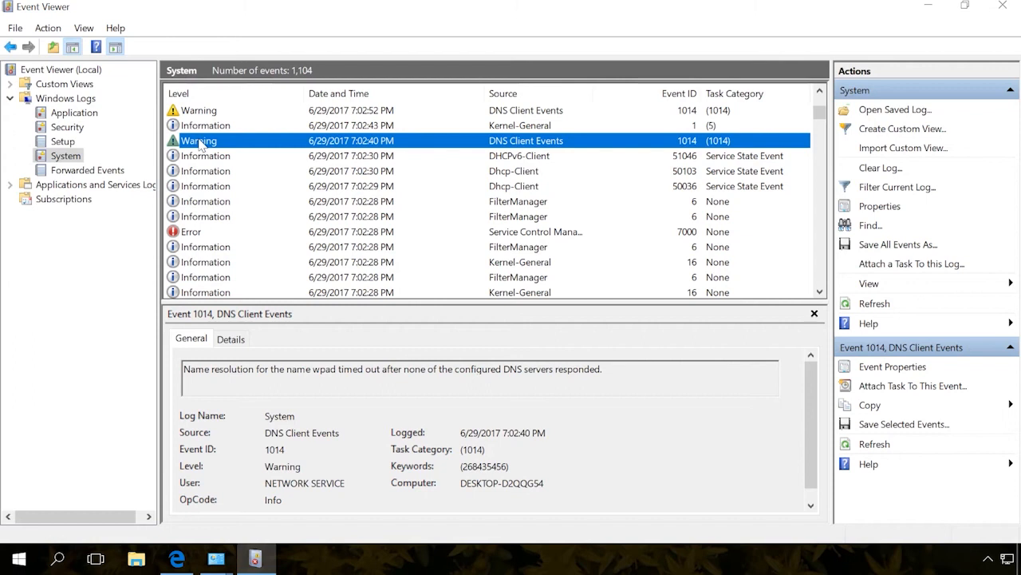
scroll(200, 143, down, 8)
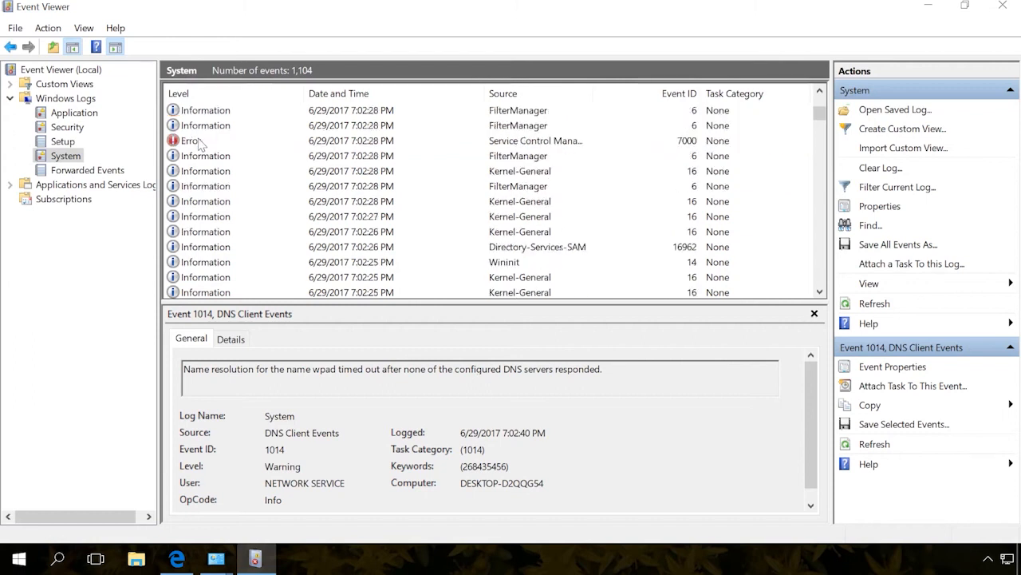
scroll(200, 144, down, 1)
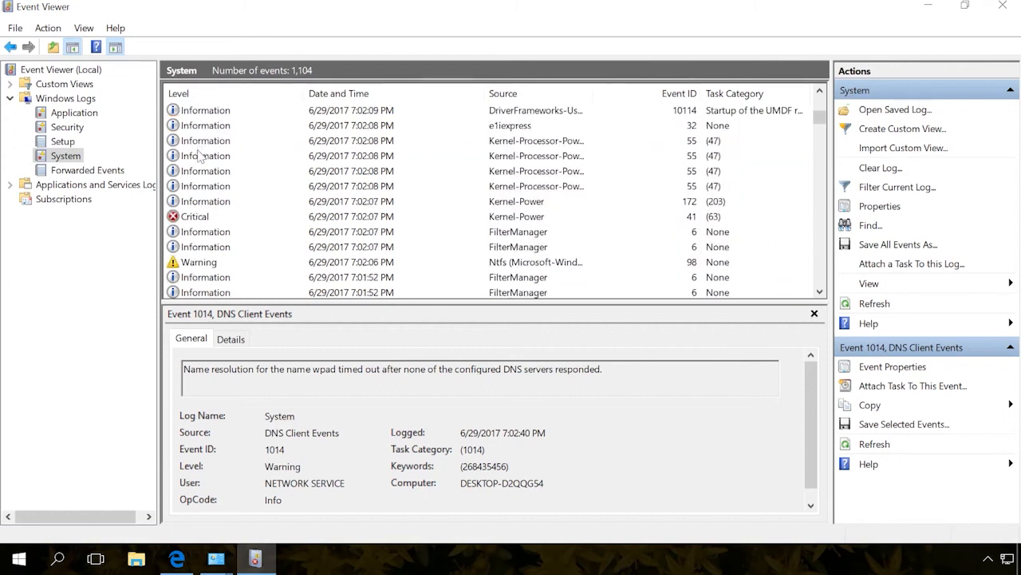
click(196, 218)
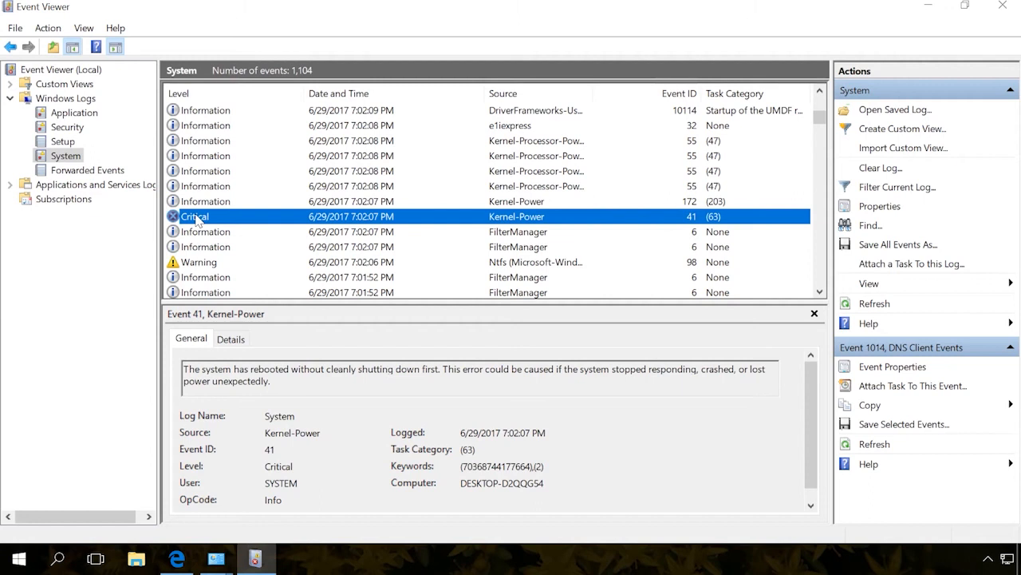
View the critical Kernel-Power event's properties window, close it, and view the details of the EventLog error logged at 7:02:29 PM.
double_click(195, 220)
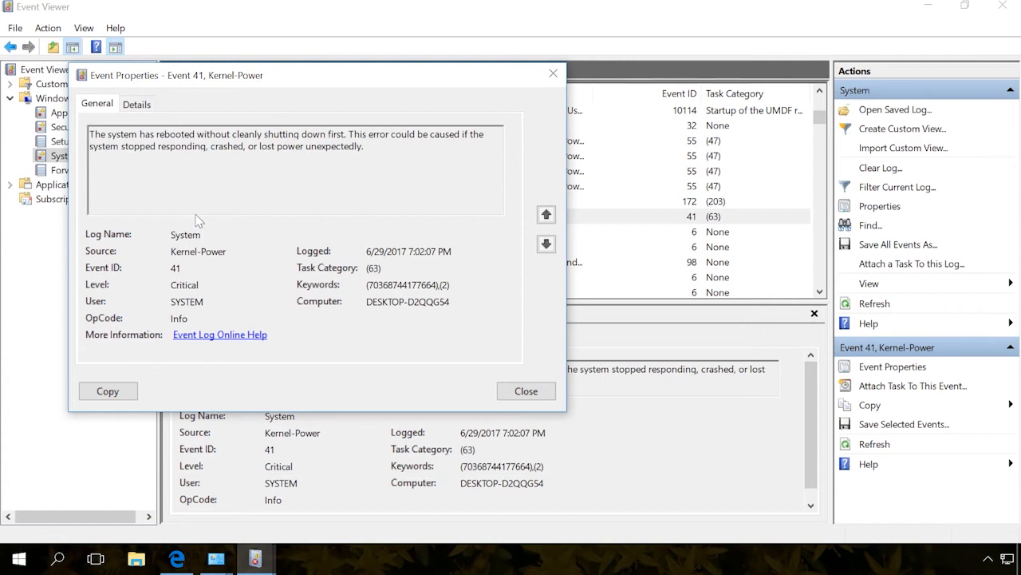
click(526, 393)
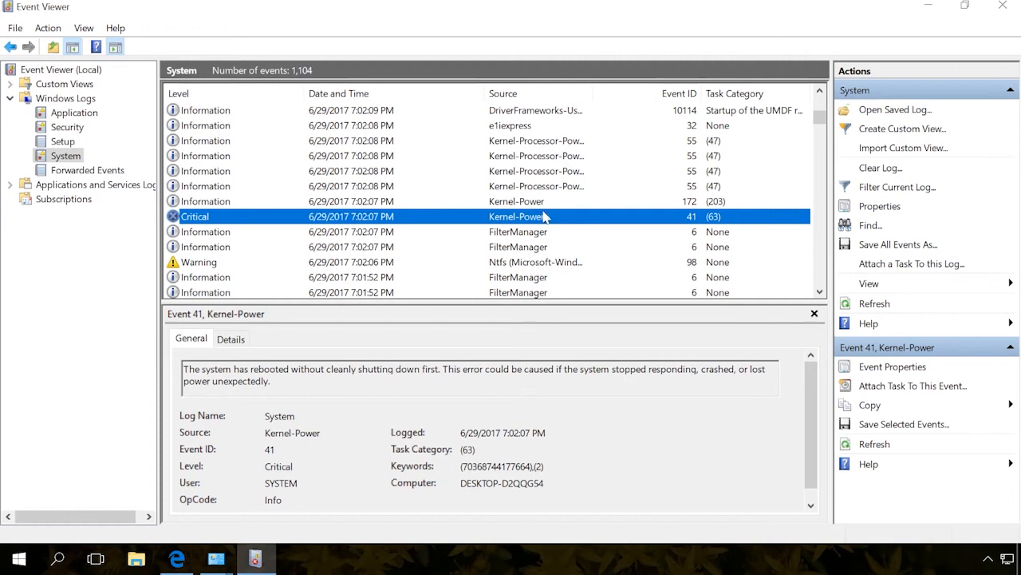
scroll(539, 222, down, 5)
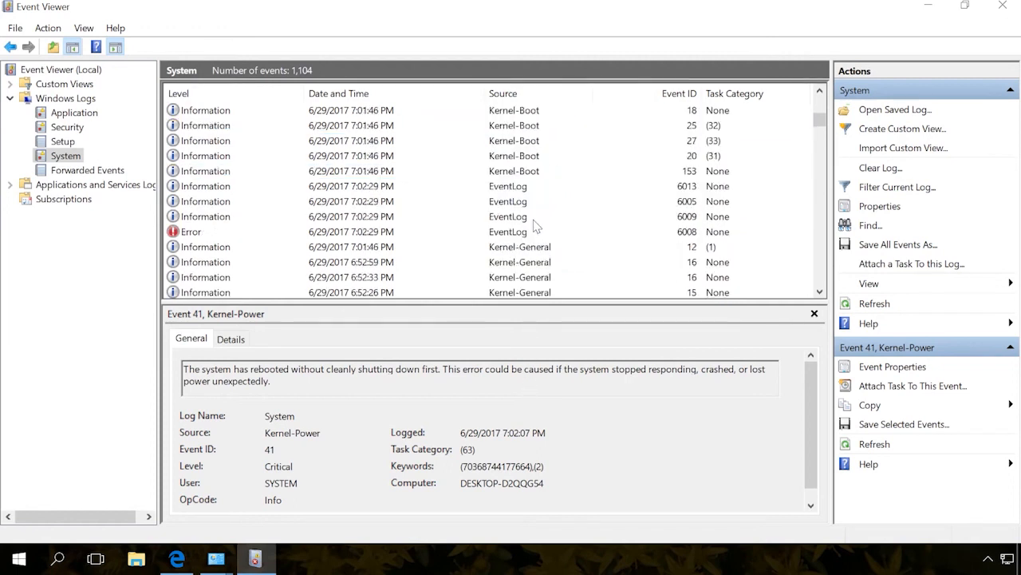
scroll(537, 226, down, 3)
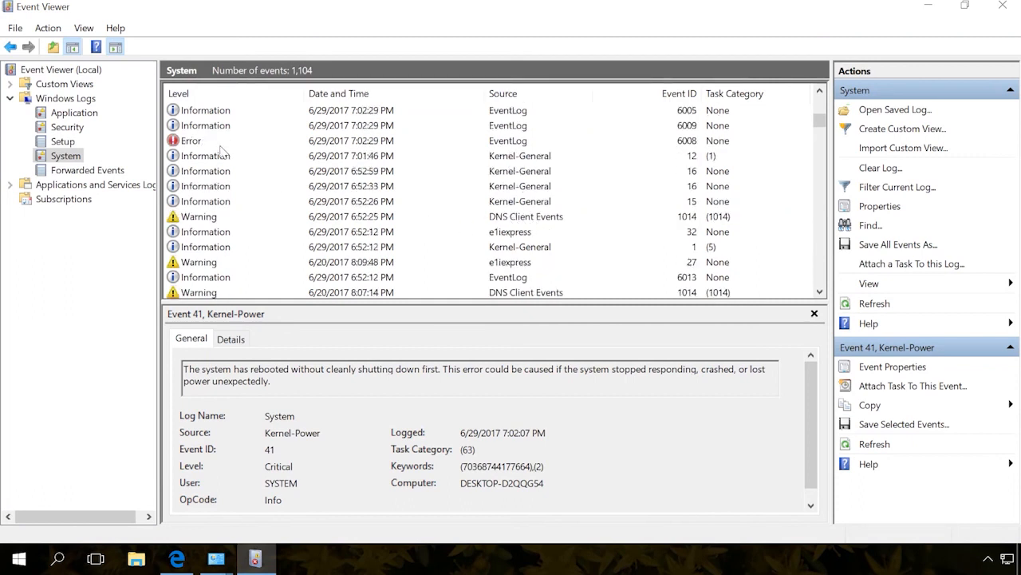
click(216, 142)
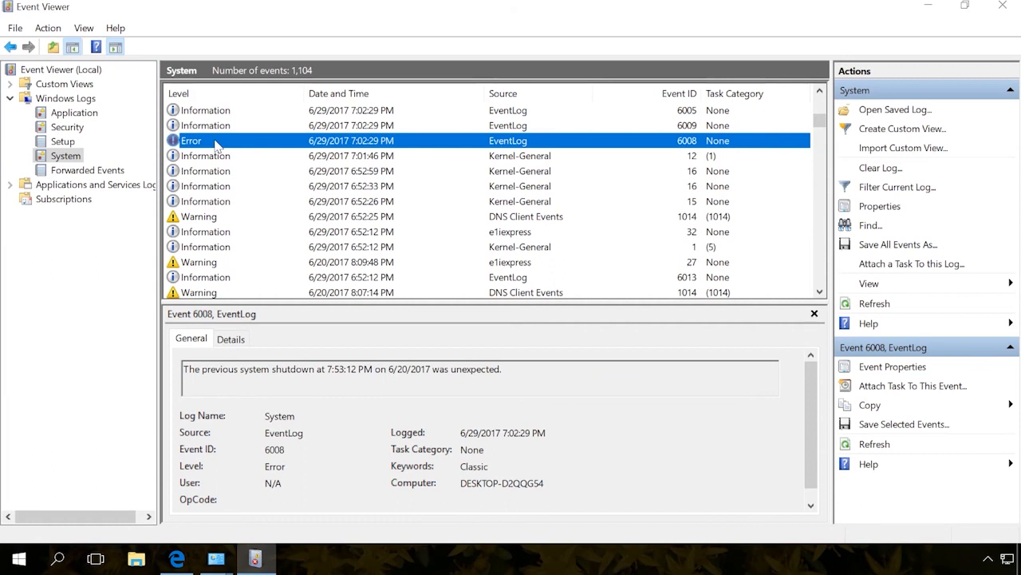
Open the properties of the Disk error at the top of the 6/20/2017 7:47:47 PM group and copy its description text.
scroll(217, 142, down, 4)
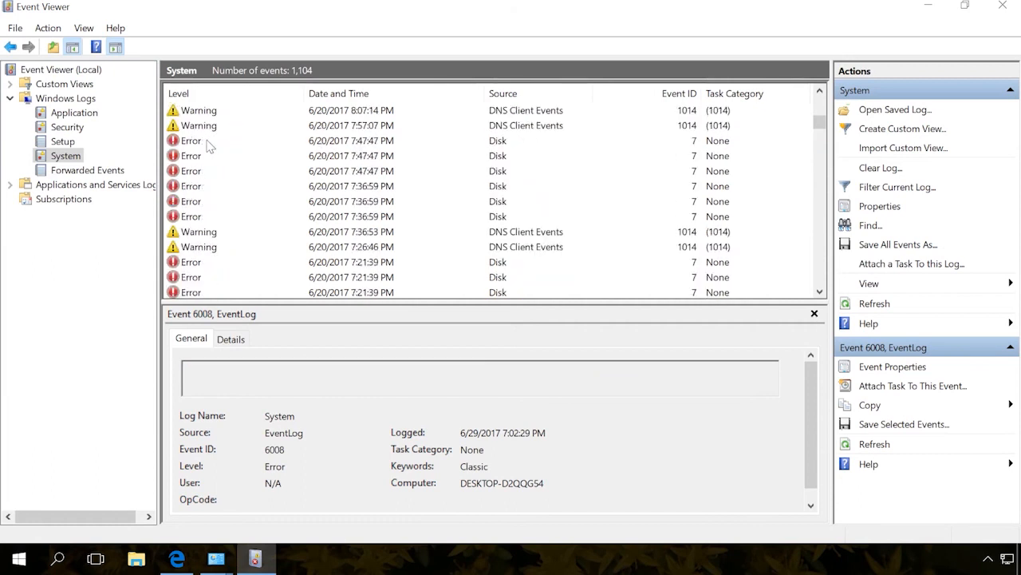
click(209, 146)
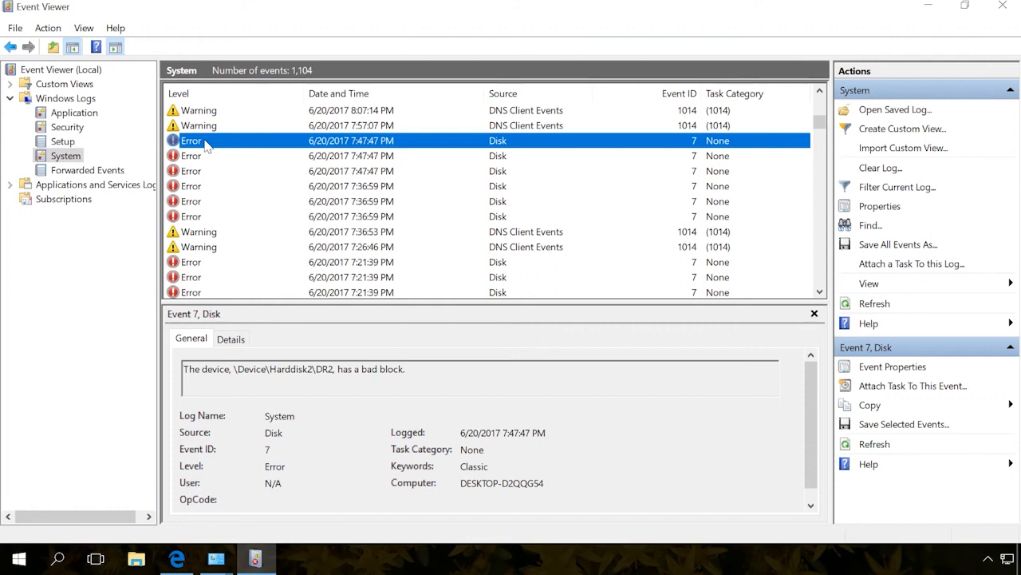
double_click(205, 143)
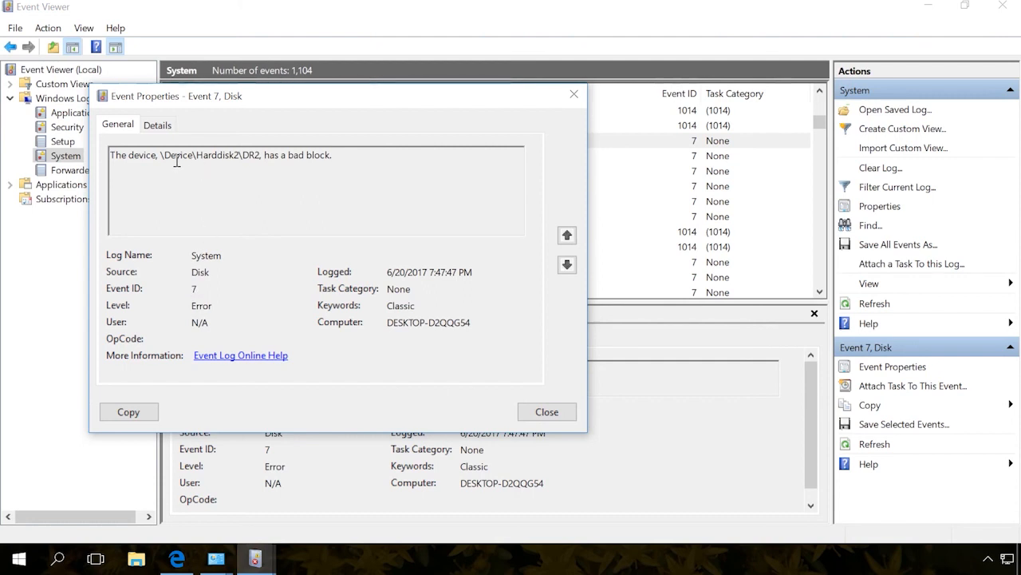
drag(339, 155, 111, 154)
key(ctrl+c)
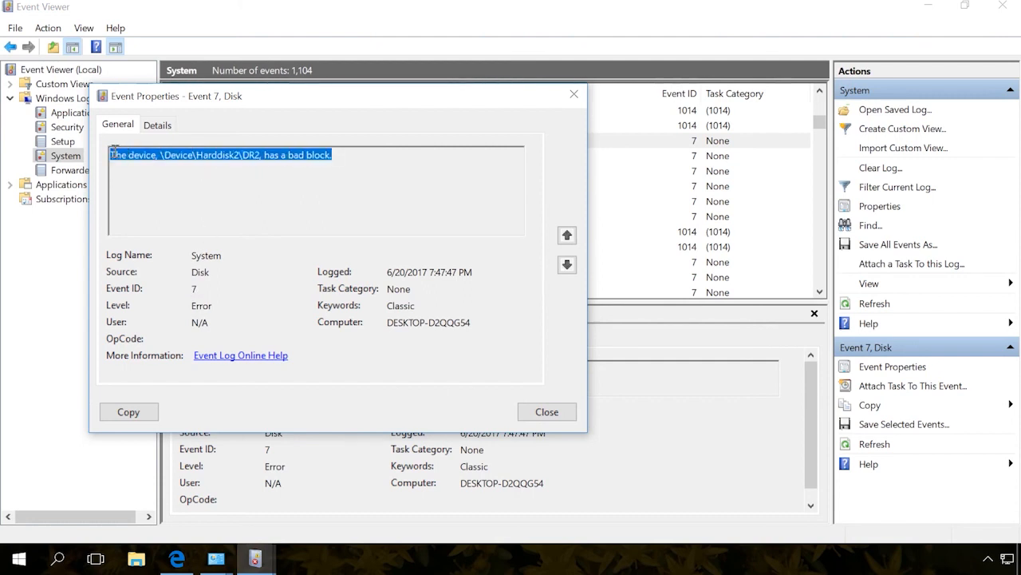
Switch to Microsoft Edge and search the web for the copied text "The device, \Device\Harddisk2\DR2, has a bad block.".
click(176, 559)
click(262, 45)
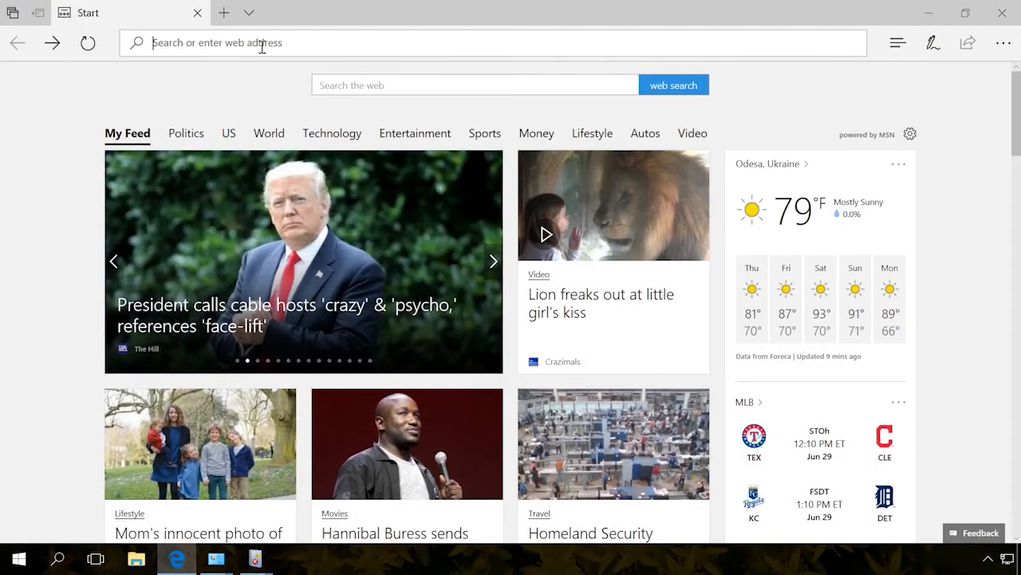
key(ctrl+v)
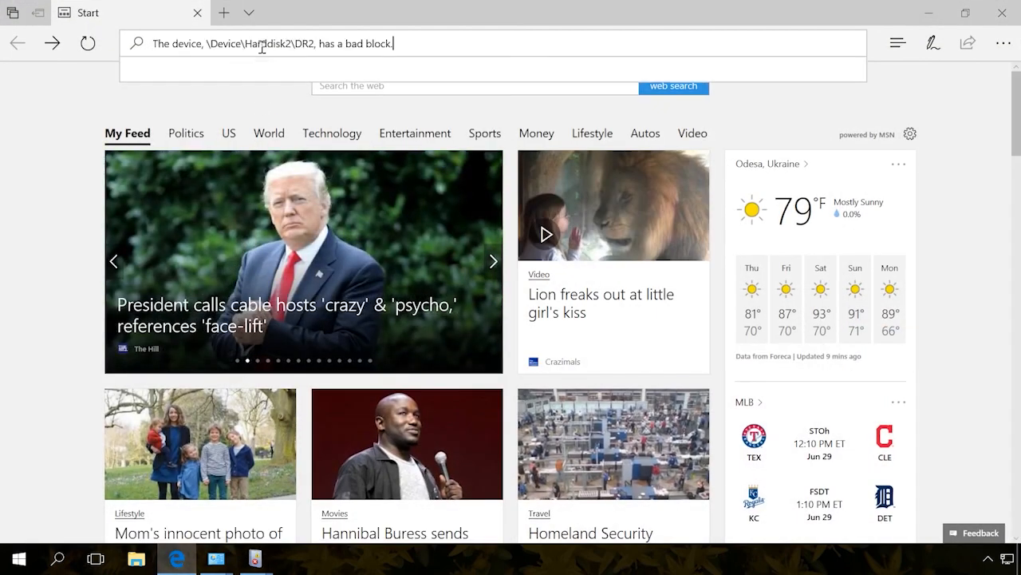
key(Escape)
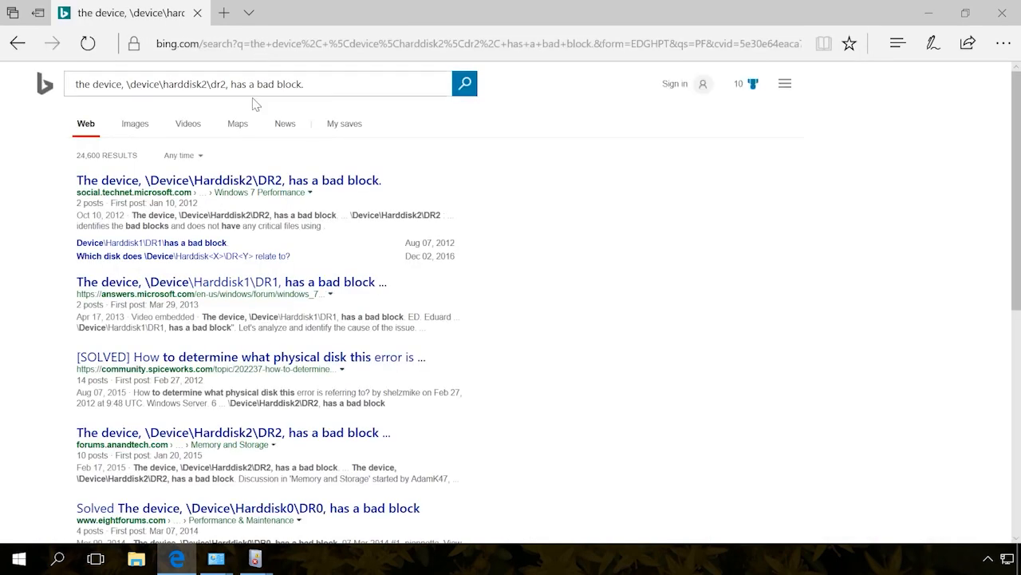
Open the social.technet.microsoft.com result about the Harddisk2\DR2 bad block and go through the question down to the Answers section.
click(235, 184)
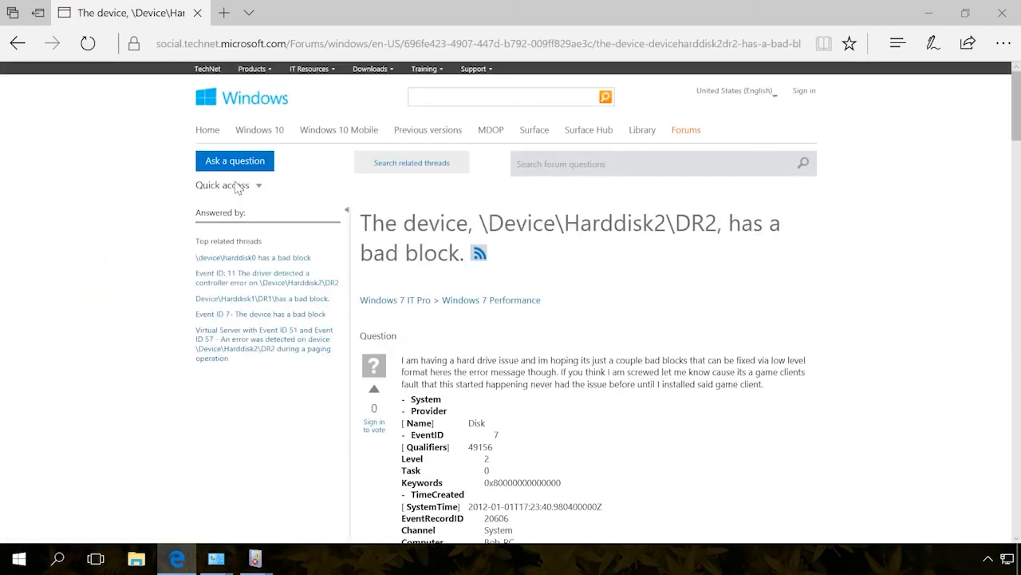
scroll(887, 328, down, 10)
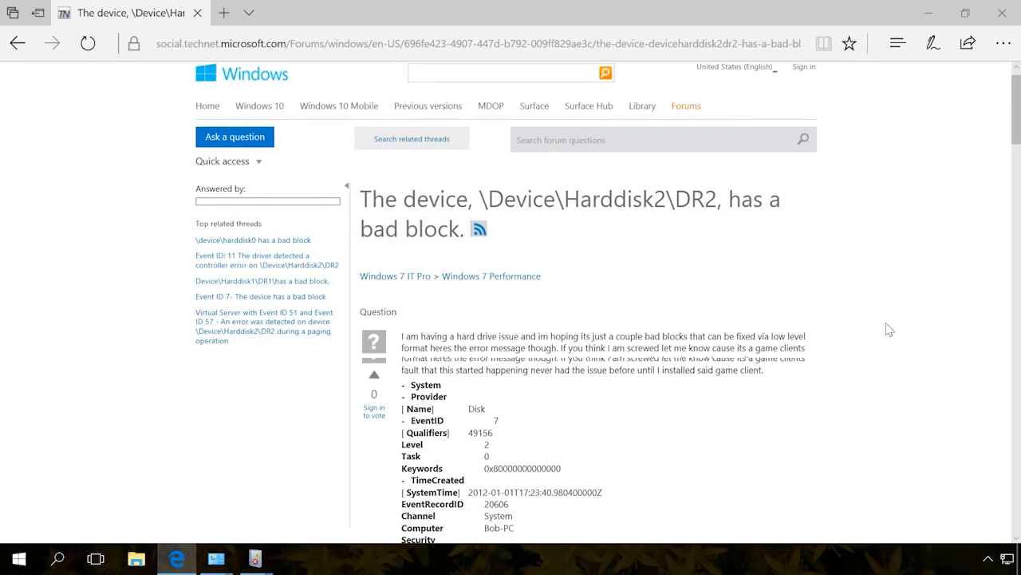
scroll(889, 329, down, 10)
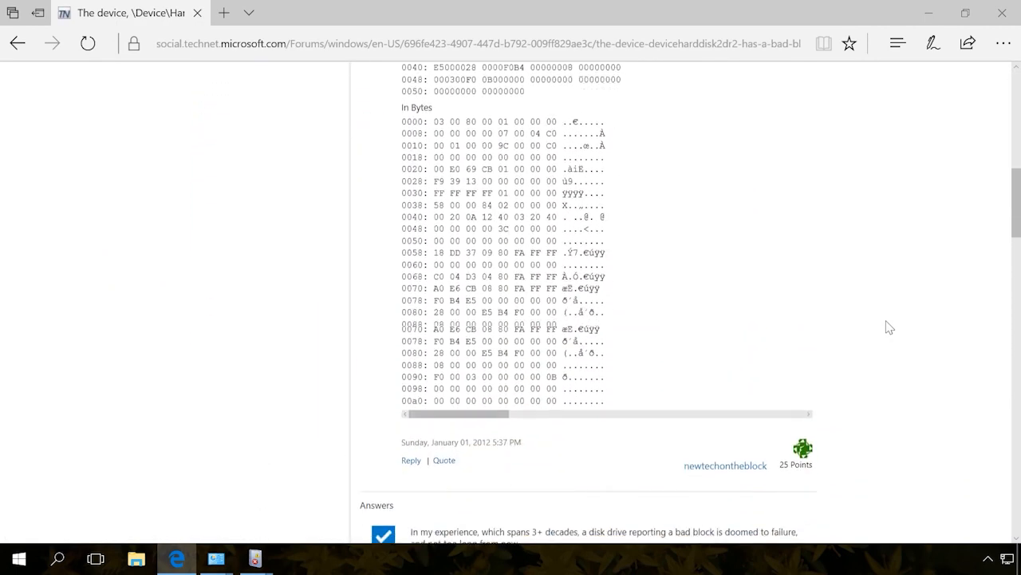